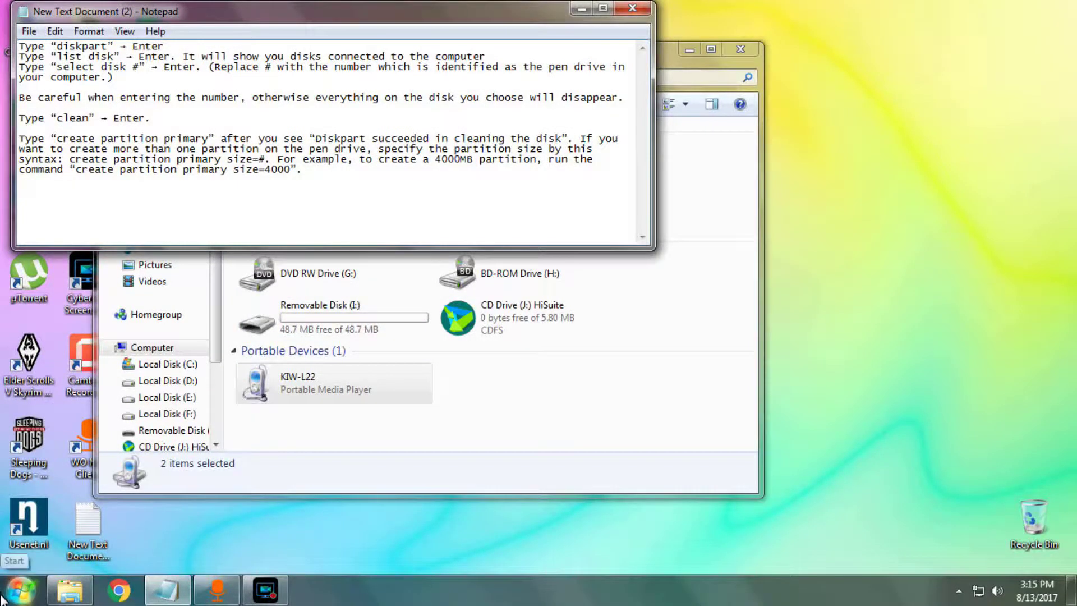
Step: Search the Start menu for cmd and run it as administrator
{"action": "left_click", "coordinate": [19, 589]}
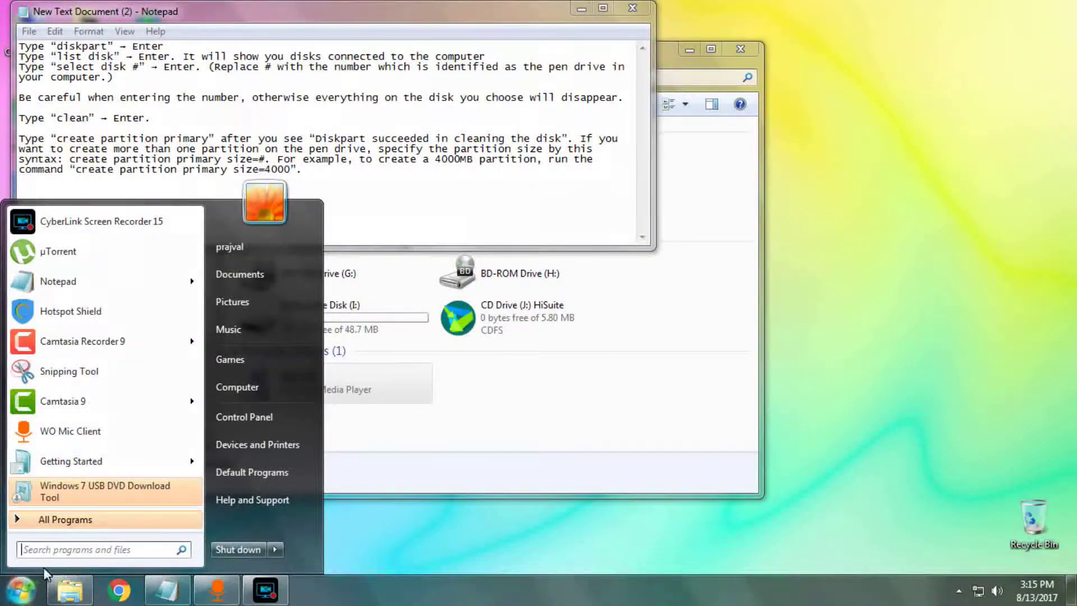
{"action": "type", "text": "cmd"}
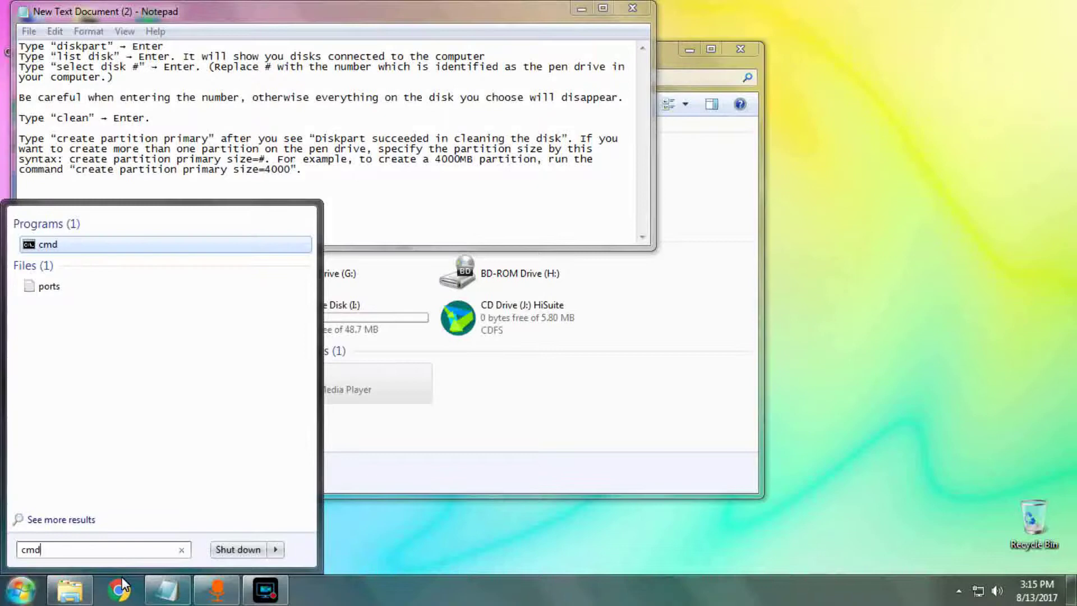
{"action": "right_click", "coordinate": [120, 246]}
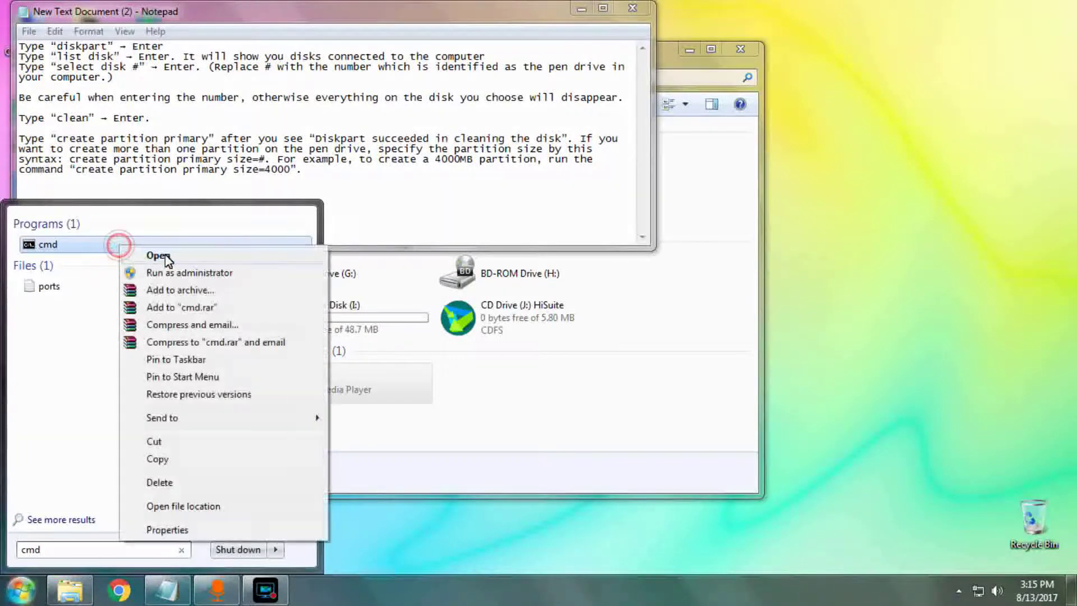
{"action": "left_click", "coordinate": [187, 276]}
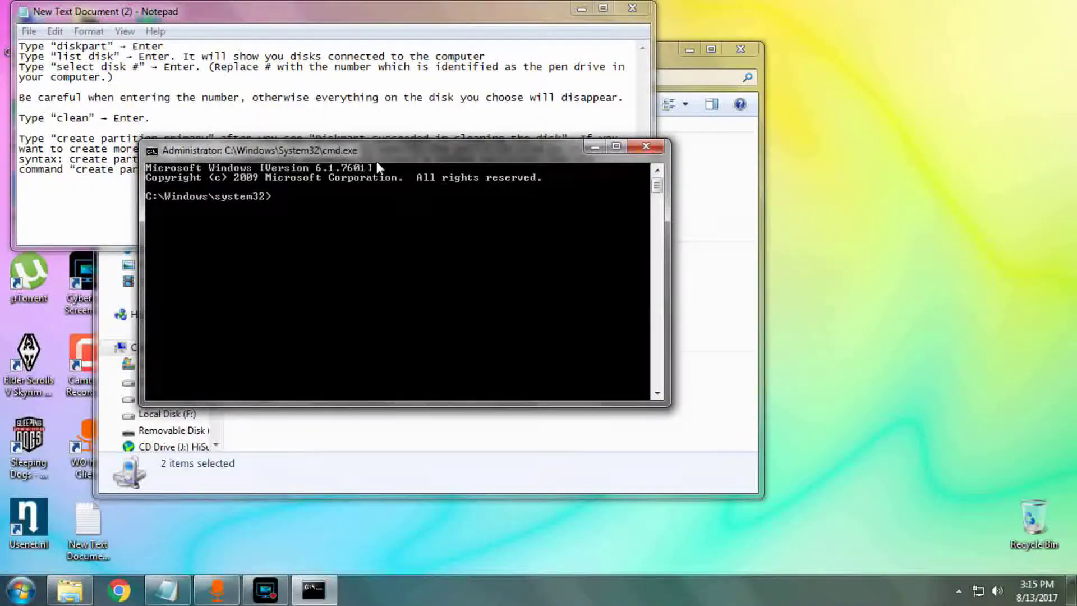
Step: Move the console window aside and start DiskPart with the diskpart command
{"action": "mouse_move", "coordinate": [421, 212]}
{"action": "left_mouse_down"}
{"action": "mouse_move", "coordinate": [574, 152]}
{"action": "mouse_move", "coordinate": [640, 152]}
{"action": "left_mouse_up"}
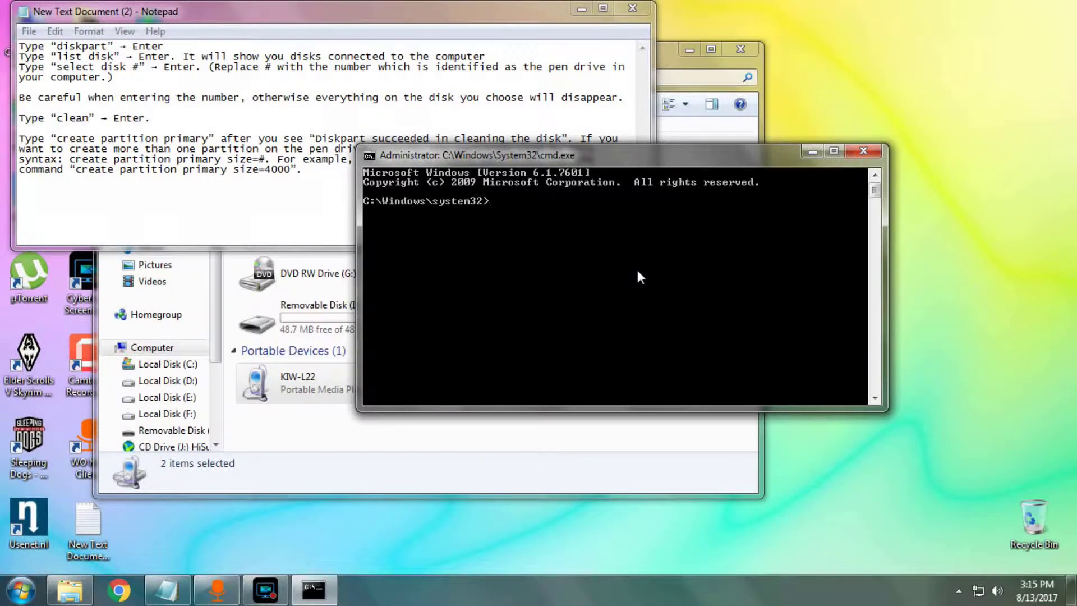
{"action": "type", "text": "disk"}
{"action": "type", "text": "part"}
{"action": "key", "text": "Return"}
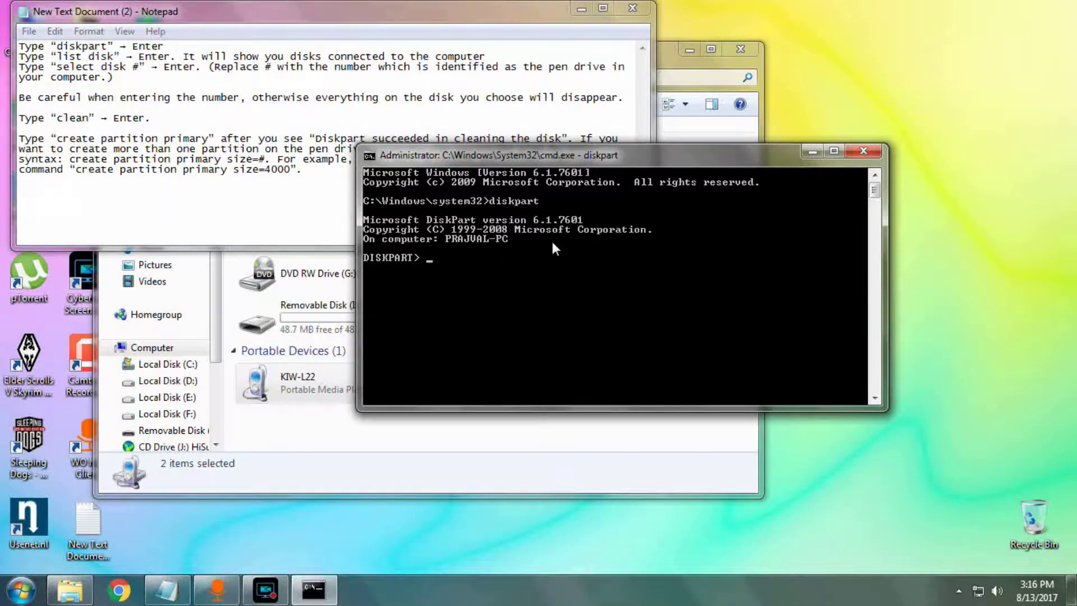
Step: Run 'list disk' copied from Notepad, showing Disk 0 (931 GB) and Disk 1 (7452 MB)
{"action": "left_click", "coordinate": [53, 58]}
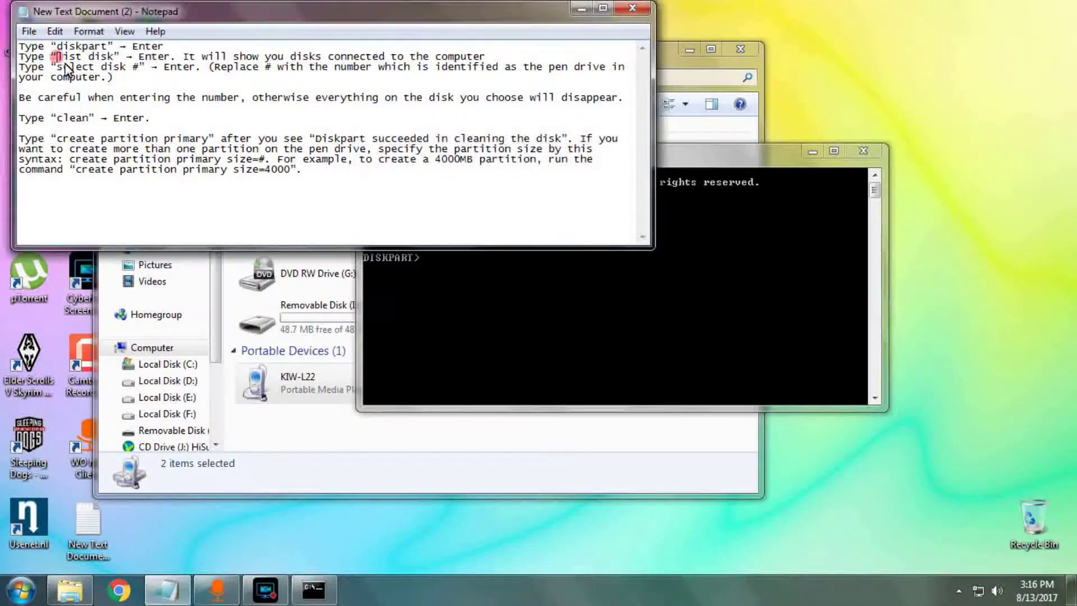
{"action": "left_click_drag", "start_coordinate": [53, 57], "coordinate": [115, 61]}
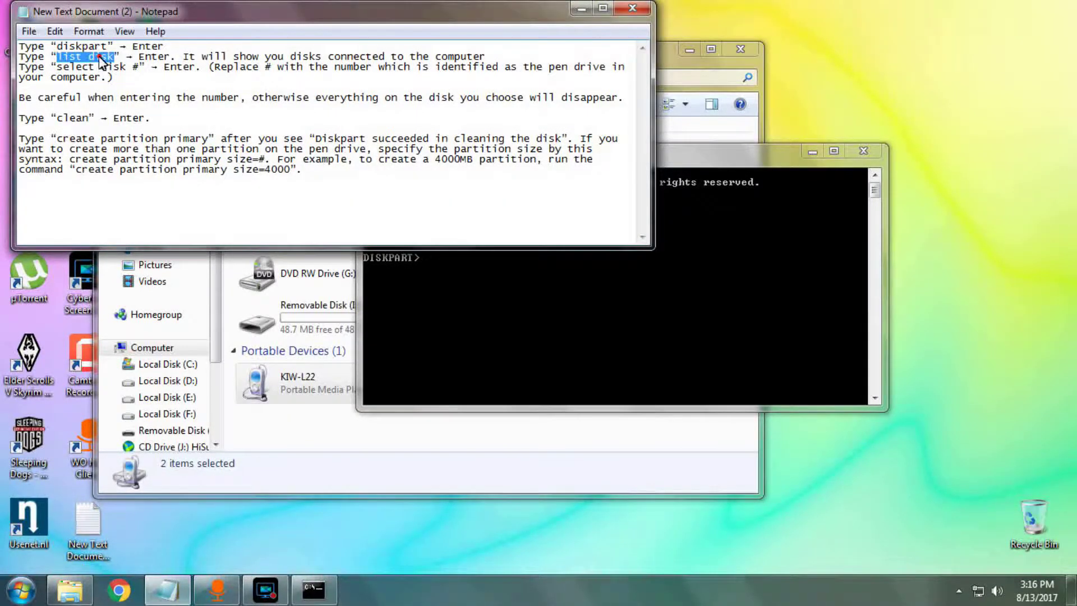
{"action": "right_click", "coordinate": [115, 61]}
{"action": "left_click", "coordinate": [138, 107]}
{"action": "left_click", "coordinate": [532, 289]}
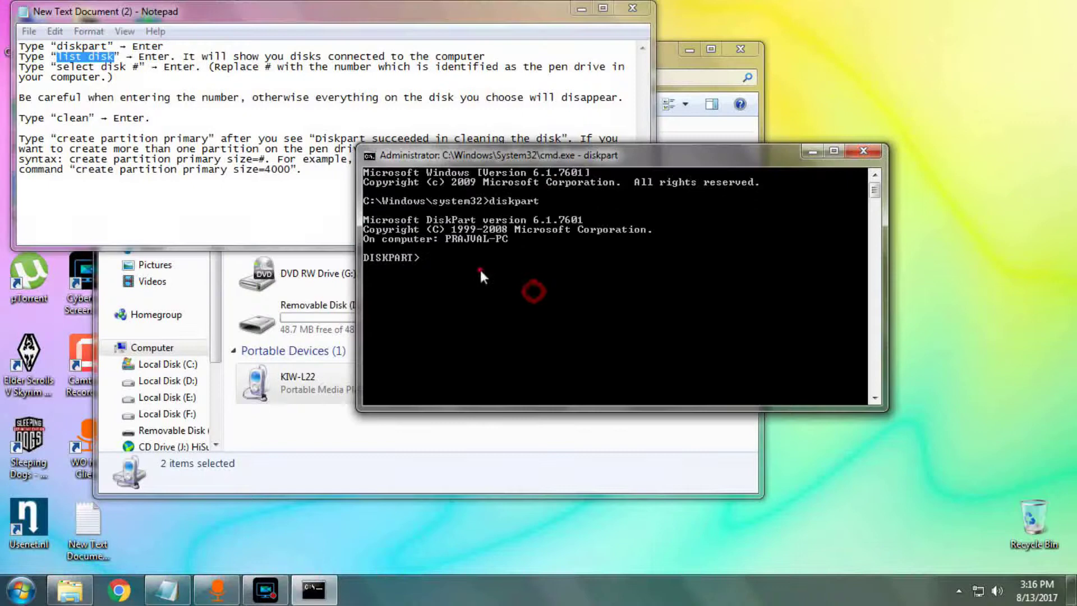
{"action": "right_click", "coordinate": [480, 269]}
{"action": "left_click", "coordinate": [519, 312]}
{"action": "key", "text": "Return"}
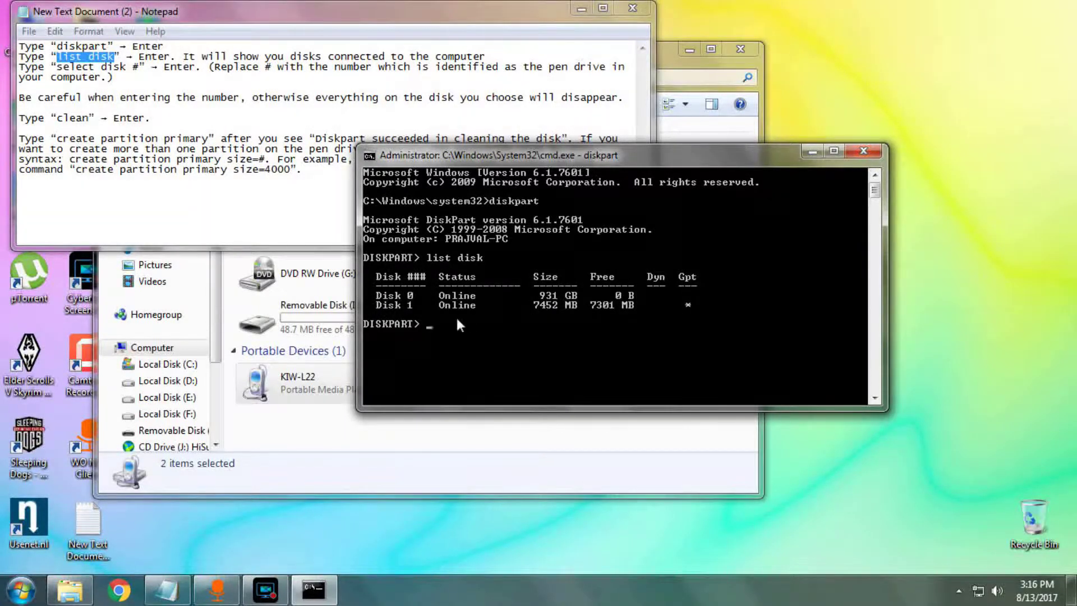
Step: Run 'select disk 1', pasted from Notepad, to select the 7452 MB pen drive
{"action": "left_click", "coordinate": [58, 79]}
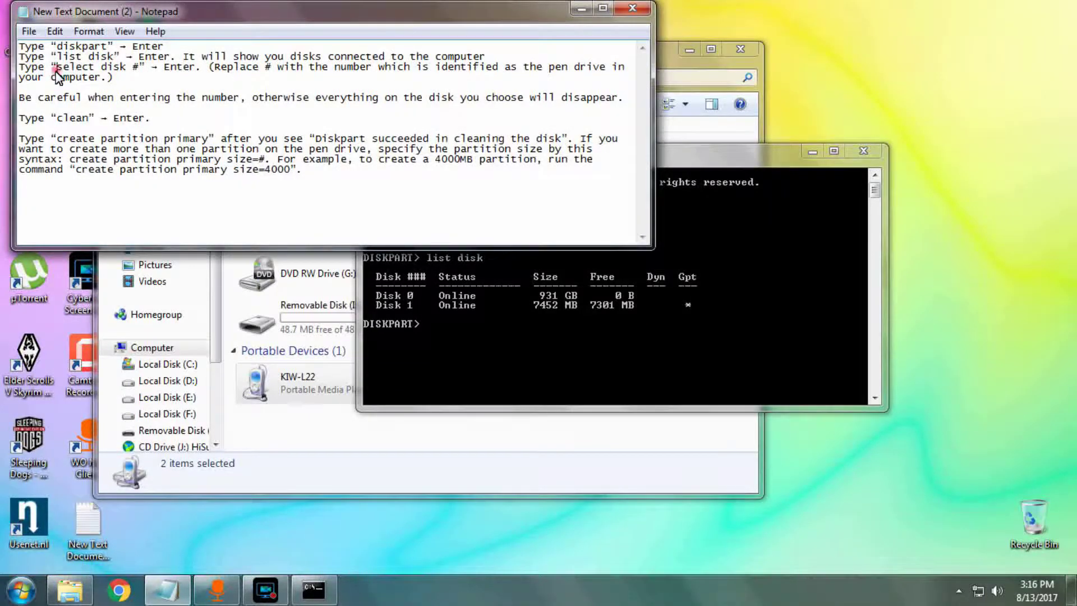
{"action": "left_click_drag", "start_coordinate": [56, 67], "coordinate": [127, 69]}
{"action": "right_click", "coordinate": [107, 77]}
{"action": "left_click", "coordinate": [128, 117]}
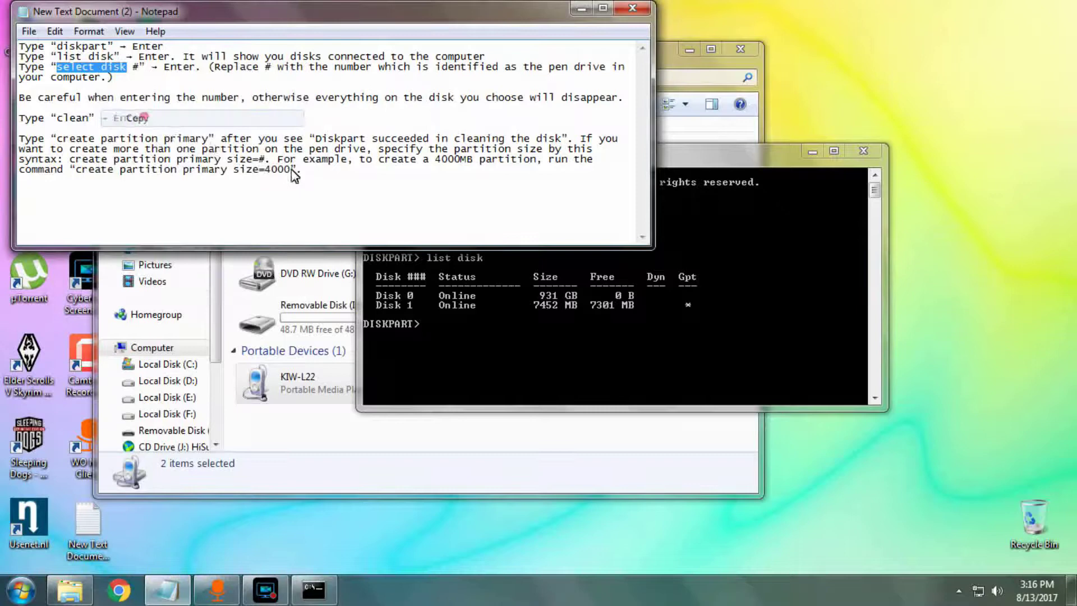
{"action": "right_click", "coordinate": [494, 320]}
{"action": "left_click", "coordinate": [532, 366]}
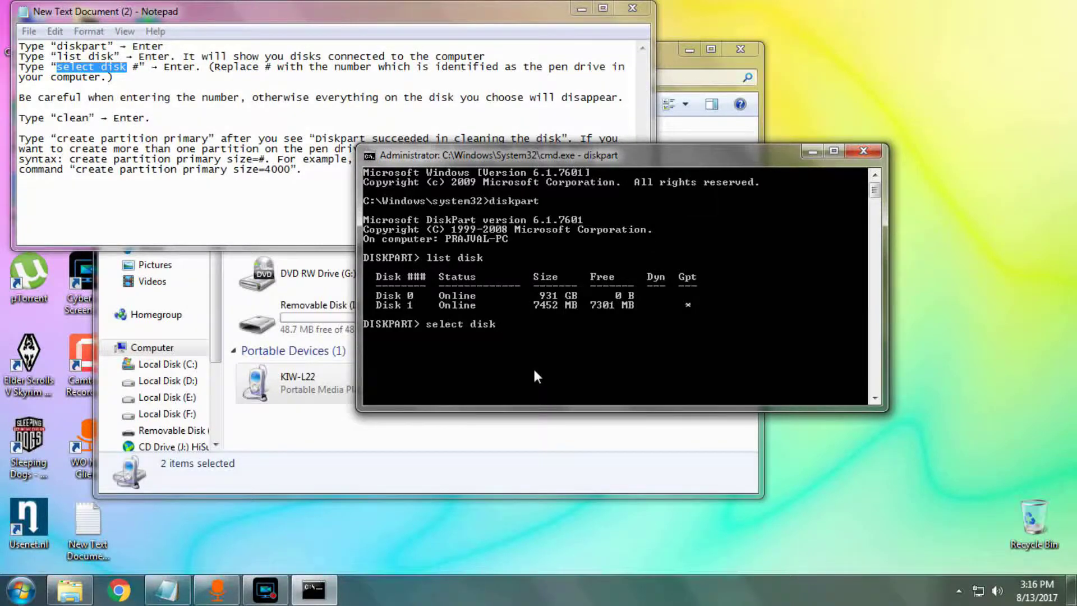
{"action": "type", "text": "1"}
{"action": "key", "text": "Return"}
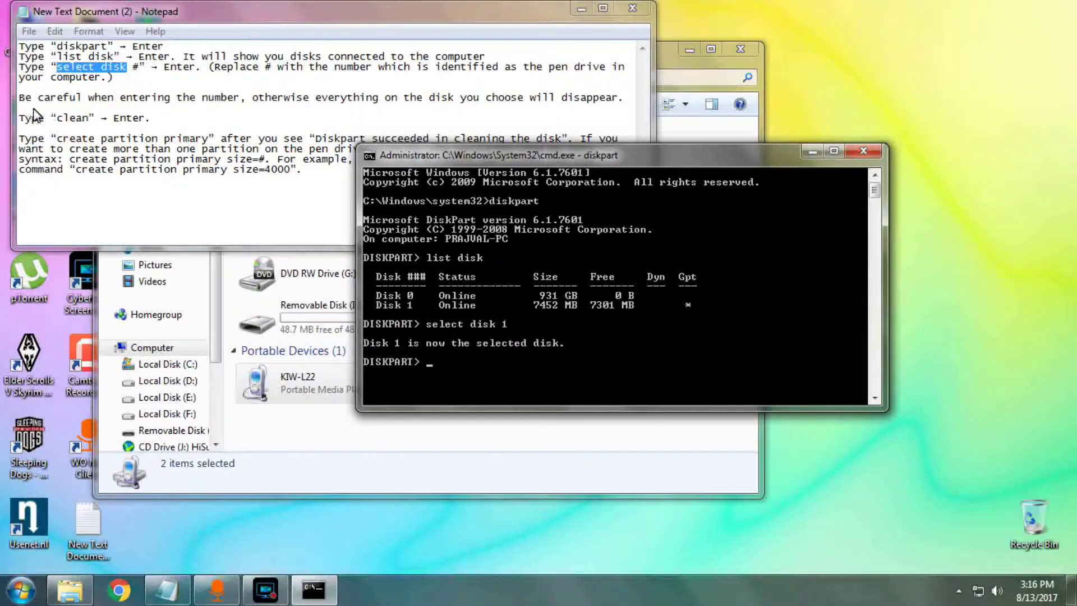
Step: Run 'clean', copied from Notepad, on Disk 1 so DiskPart reports success
{"action": "left_click", "coordinate": [53, 122]}
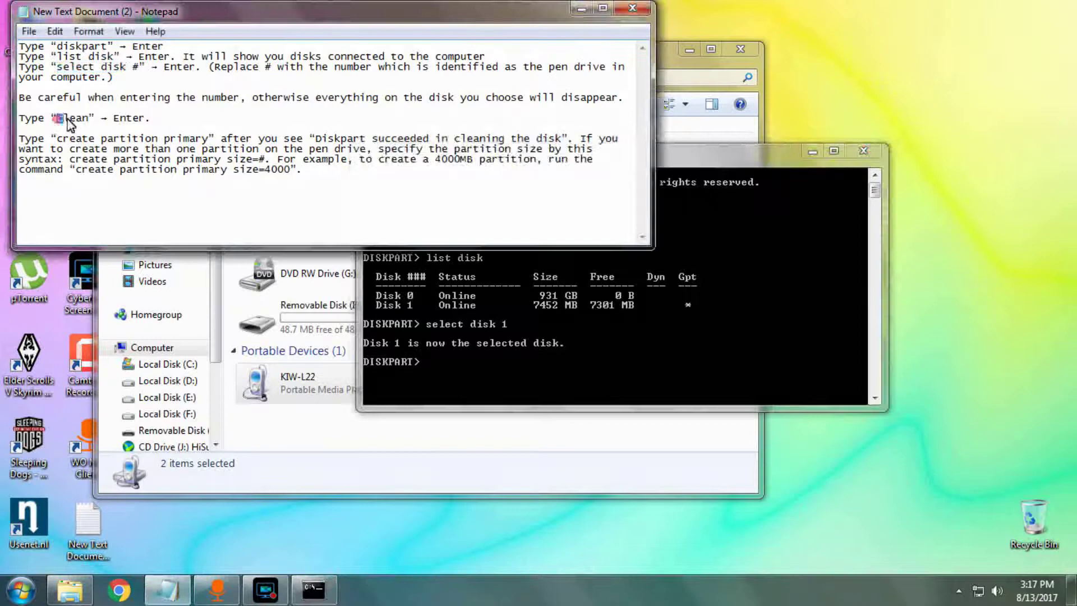
{"action": "left_click_drag", "start_coordinate": [56, 119], "coordinate": [87, 119]}
{"action": "right_click", "coordinate": [87, 119]}
{"action": "left_click", "coordinate": [119, 169]}
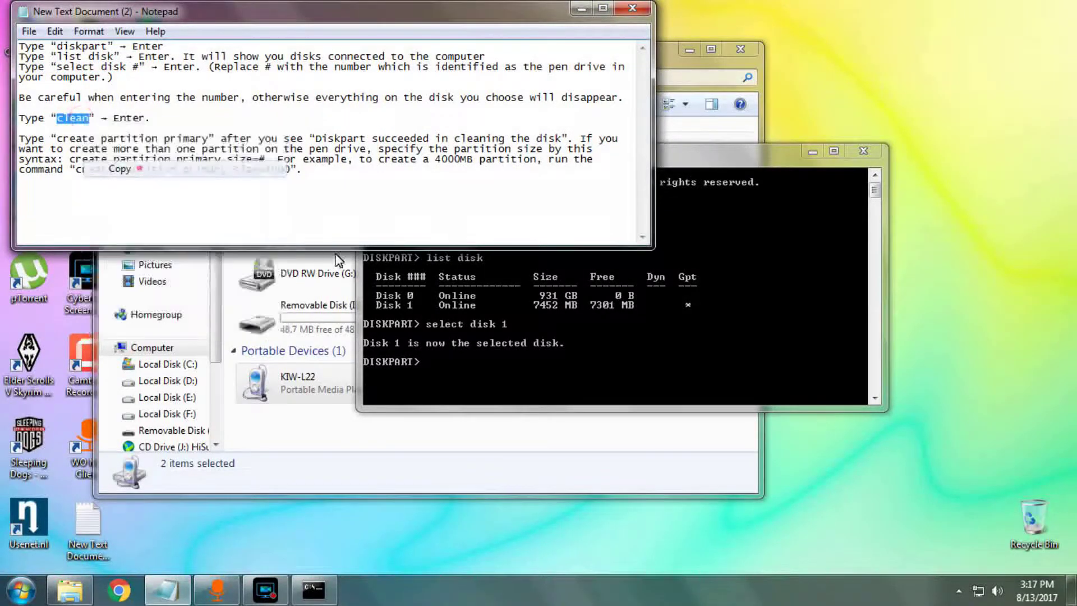
{"action": "left_click", "coordinate": [557, 365]}
{"action": "right_click", "coordinate": [557, 366]}
{"action": "left_click", "coordinate": [627, 418]}
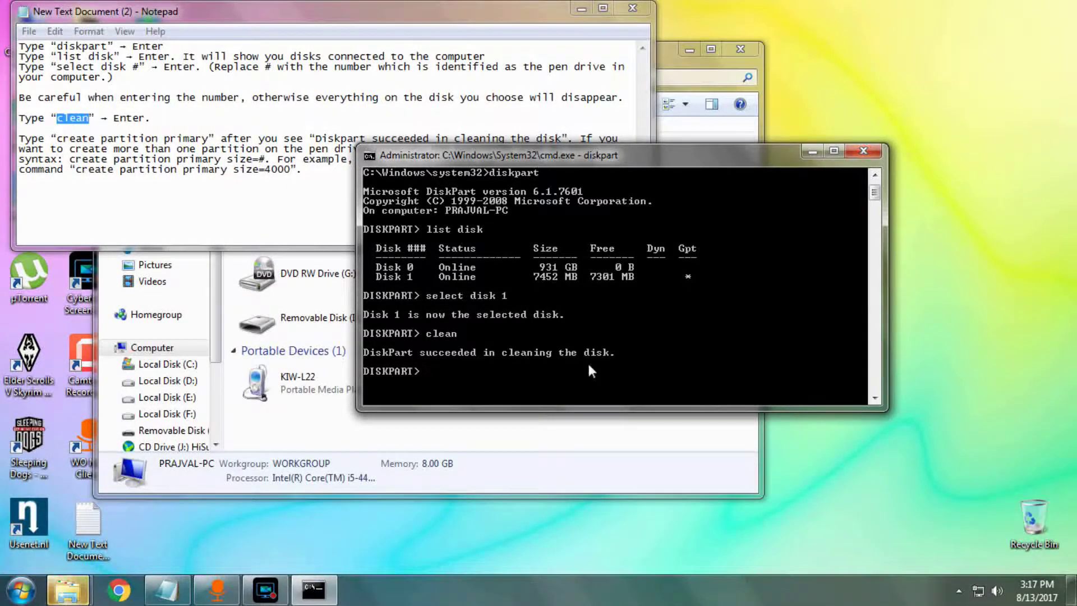
{"action": "left_click", "coordinate": [110, 154]}
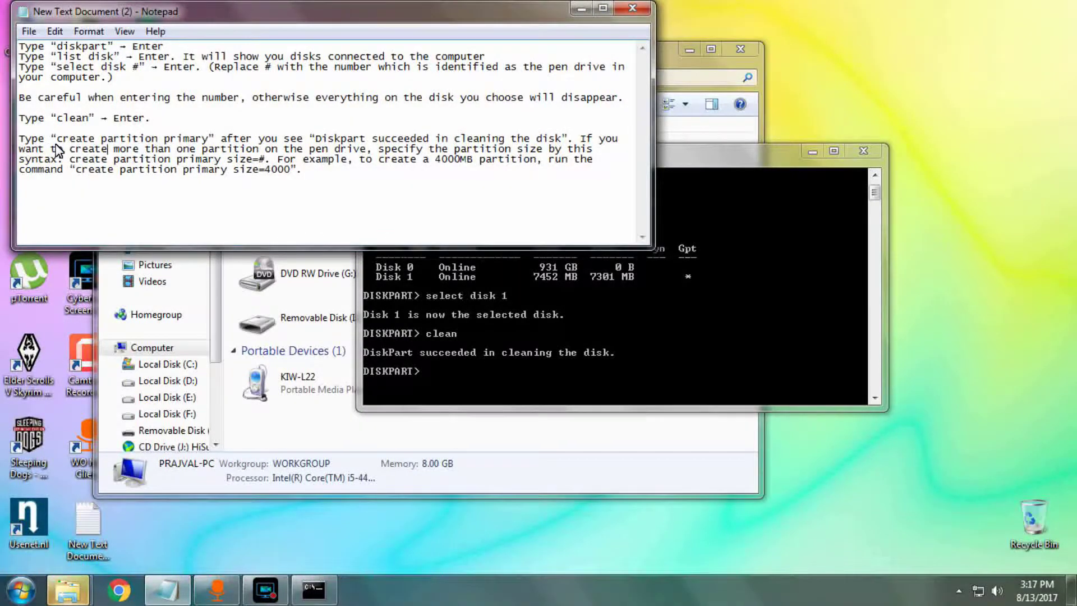
Step: Run 'create partition primary', copied from Notepad, on the pen drive, then minimize the console
{"action": "left_click_drag", "start_coordinate": [56, 139], "coordinate": [209, 143]}
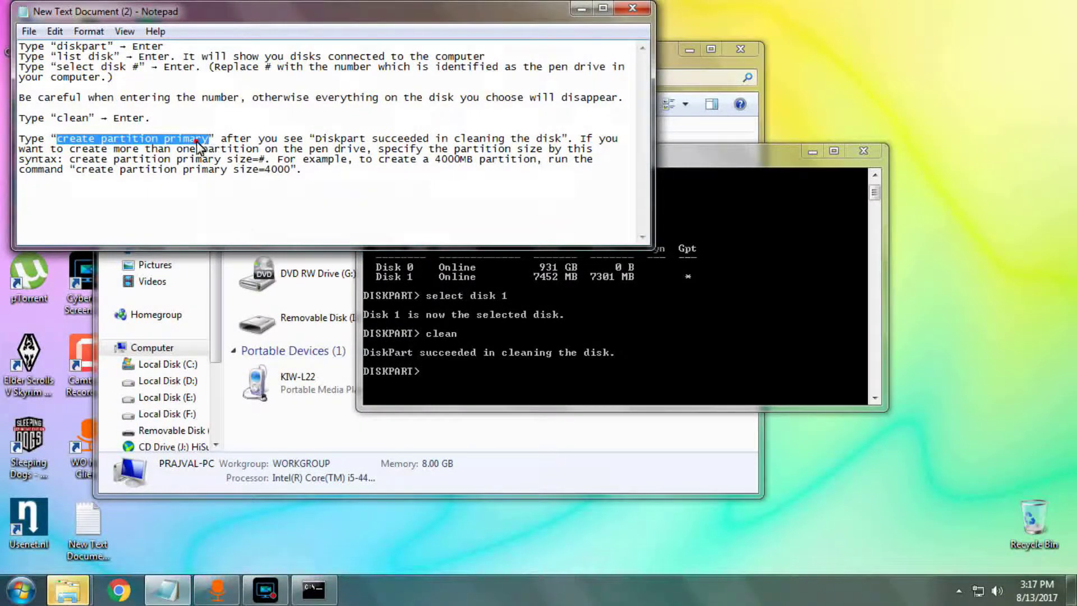
{"action": "right_click", "coordinate": [196, 140]}
{"action": "left_click", "coordinate": [240, 193]}
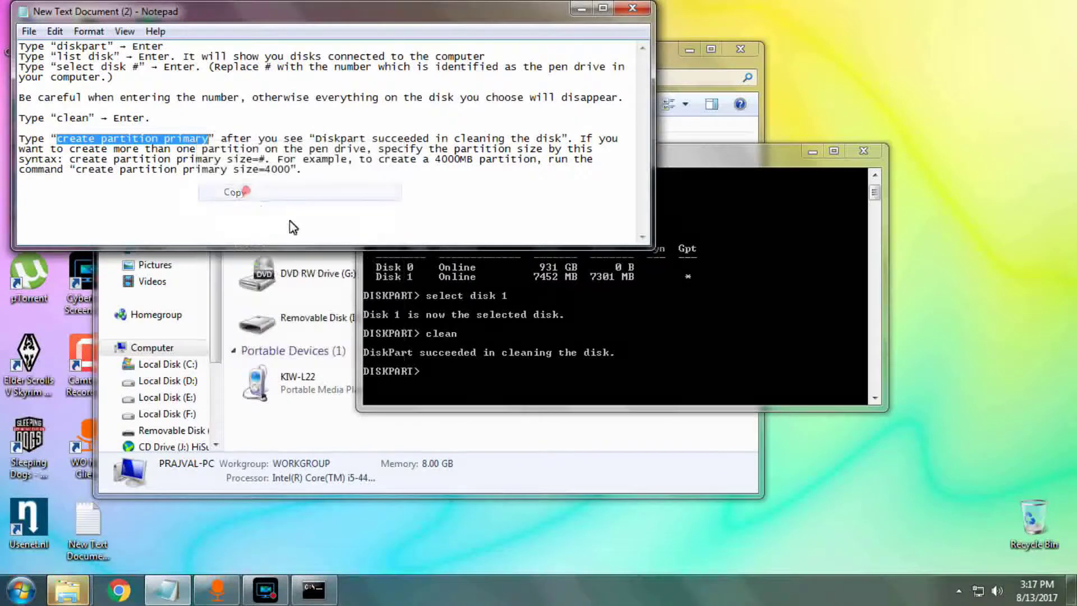
{"action": "right_click", "coordinate": [511, 364]}
{"action": "left_click", "coordinate": [547, 408]}
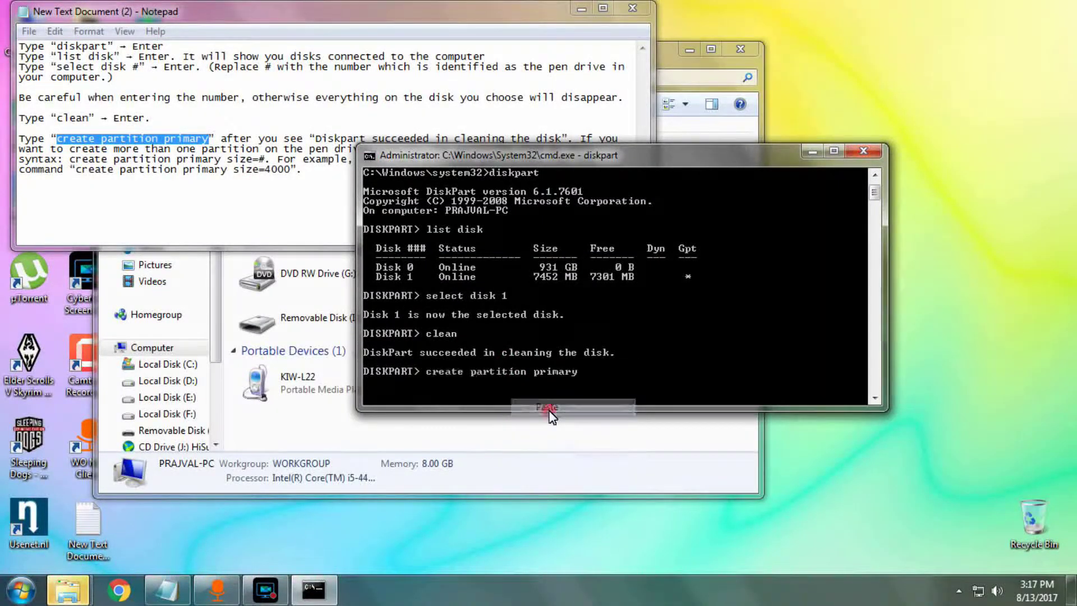
{"action": "key", "text": "Return"}
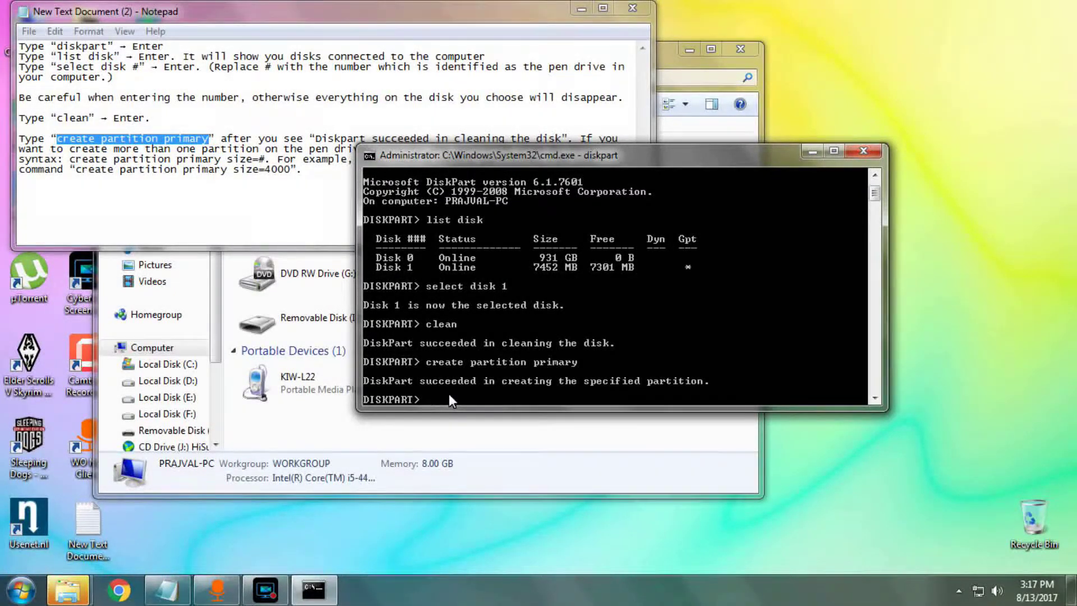
{"action": "left_click", "coordinate": [807, 156]}
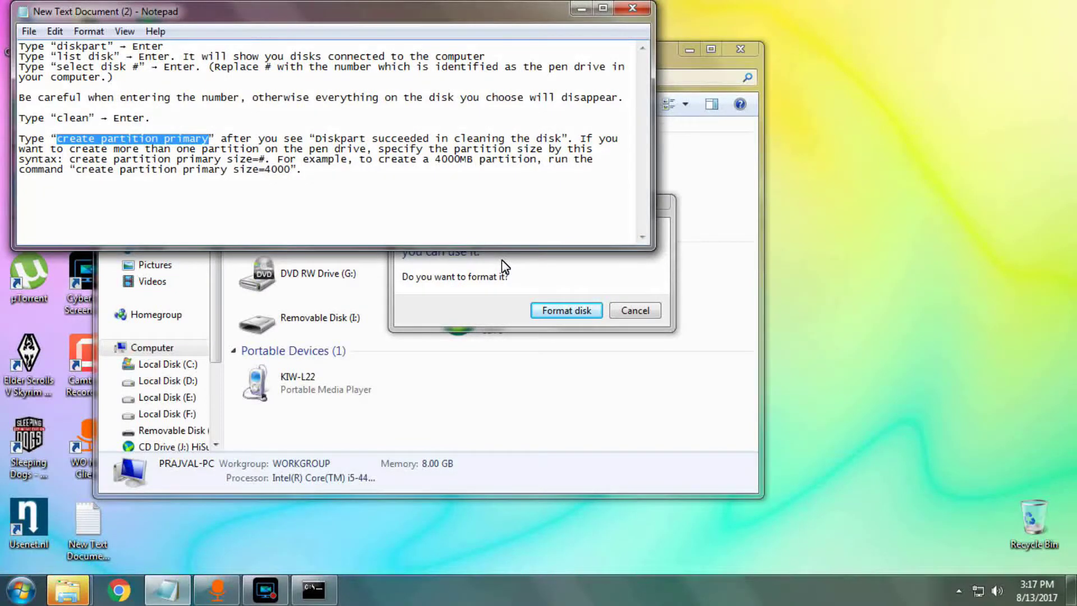
Step: Minimize Notepad to reveal the format prompt for removable disk I:
{"action": "left_click", "coordinate": [580, 9]}
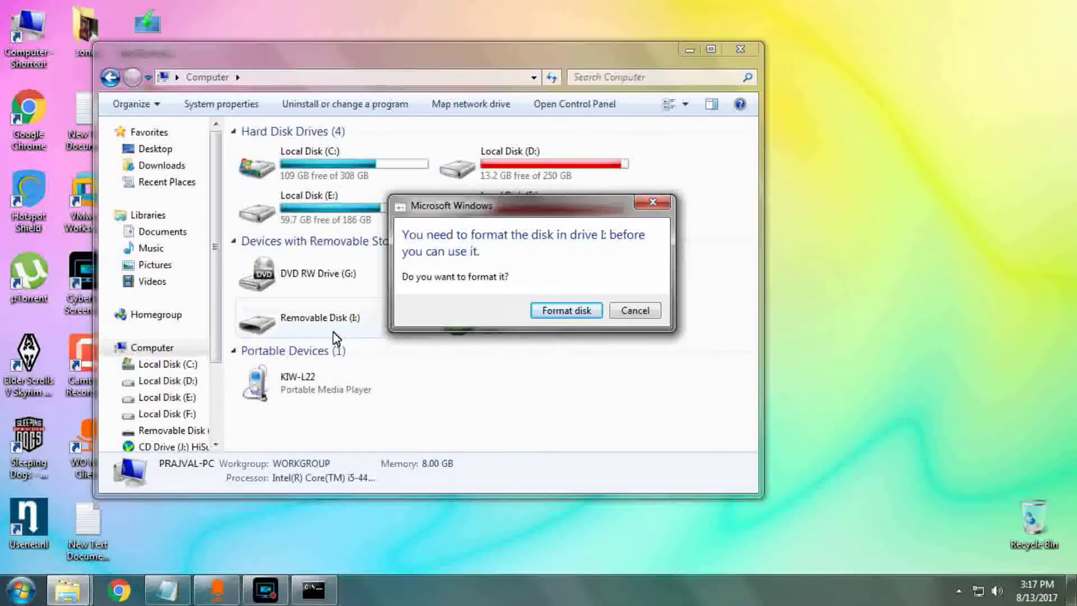